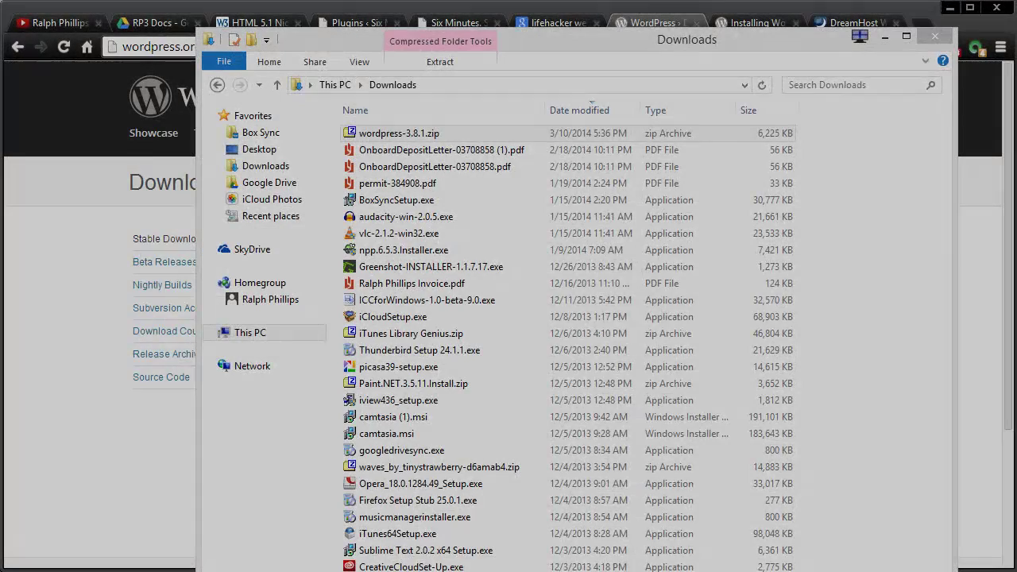
Extract wordpress-3.8.1.zip with 7-Zip into the wordpress-3.8.1 folder in Downloads, keeping full pathnames.
left_click(411, 138)
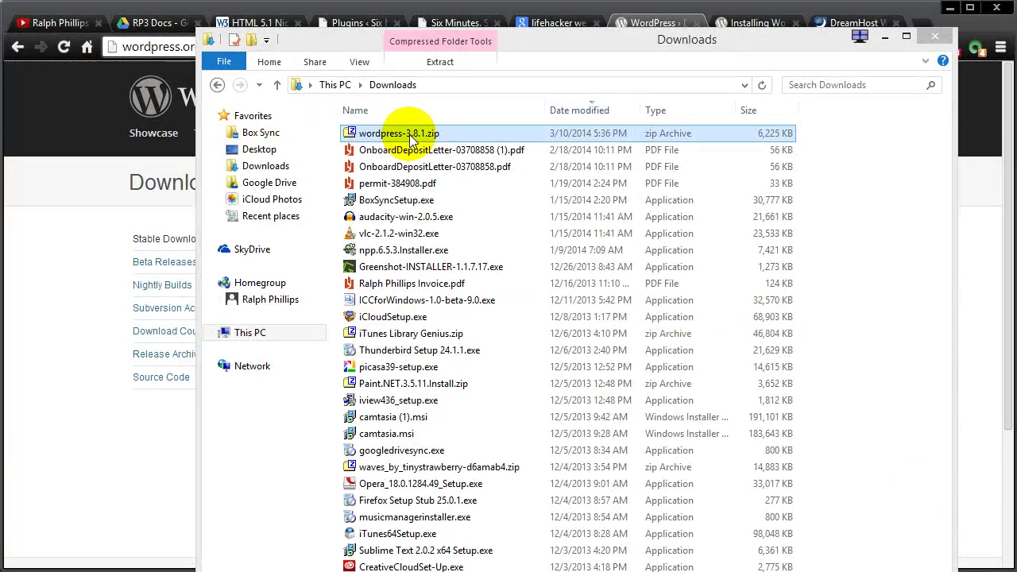
right_click(410, 136)
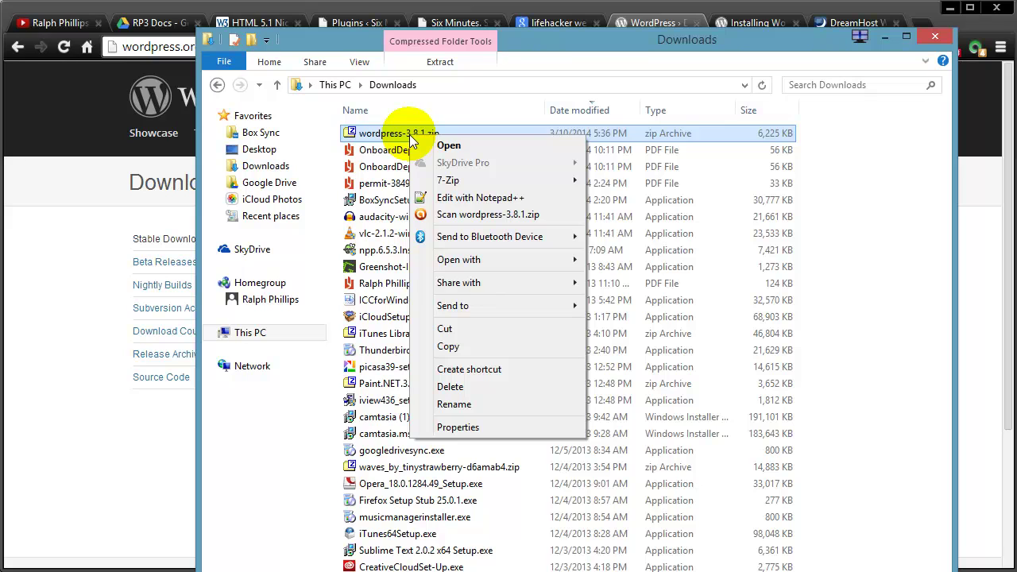
mouse_move(455, 189)
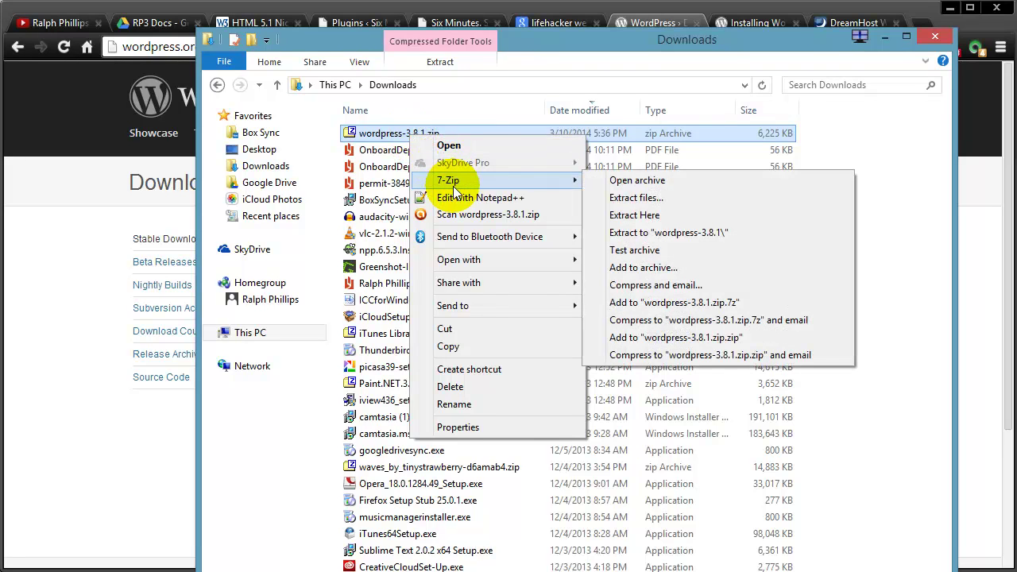
left_click(649, 199)
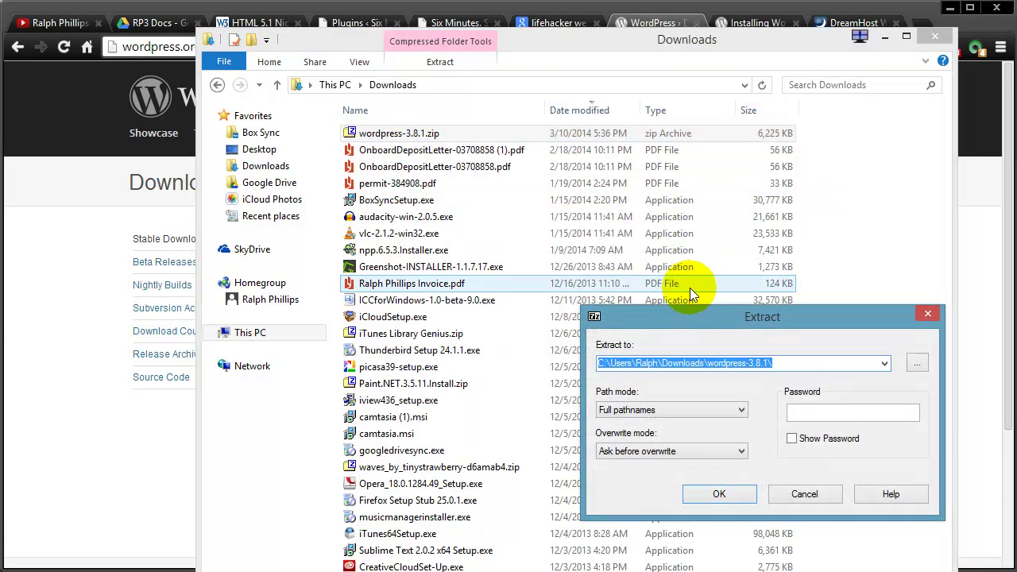
left_click_drag(706, 317, 590, 187)
left_click(624, 370)
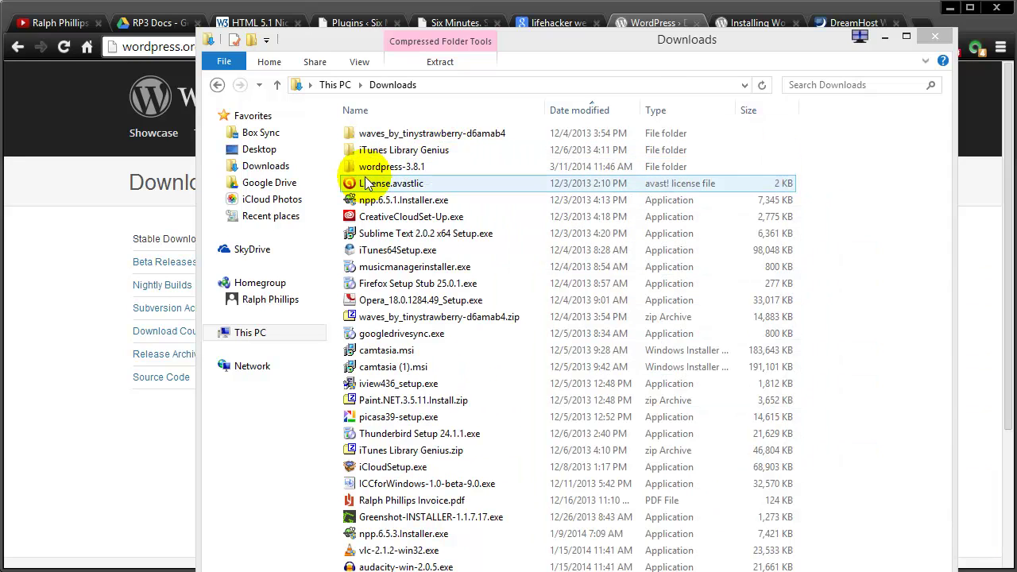
Open the extracted wordpress-3.8.1 folder and the wordpress folder inside it.
left_click(373, 171)
double_click(373, 173)
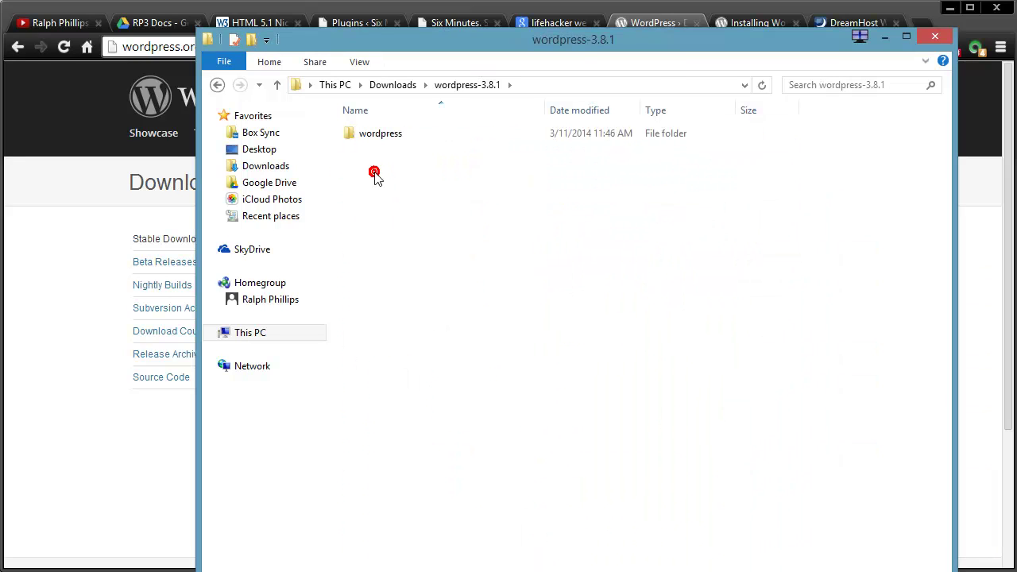
double_click(394, 134)
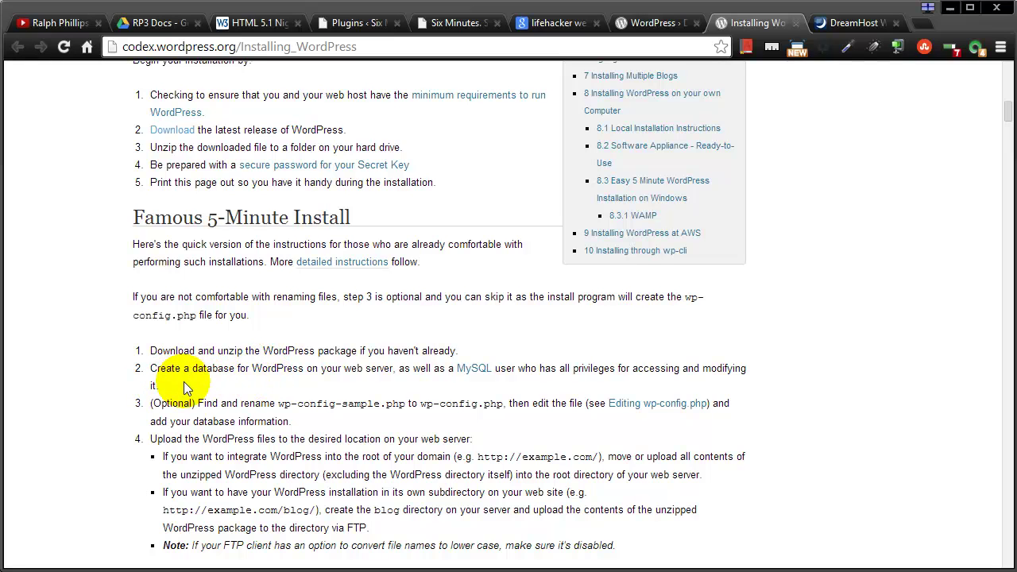
In the DreamHost panel, create the MySQL database commuteronascooter with new hostname mysql on commuteronascooter.com and a new user and password.
scroll(828, 373, "down", 1)
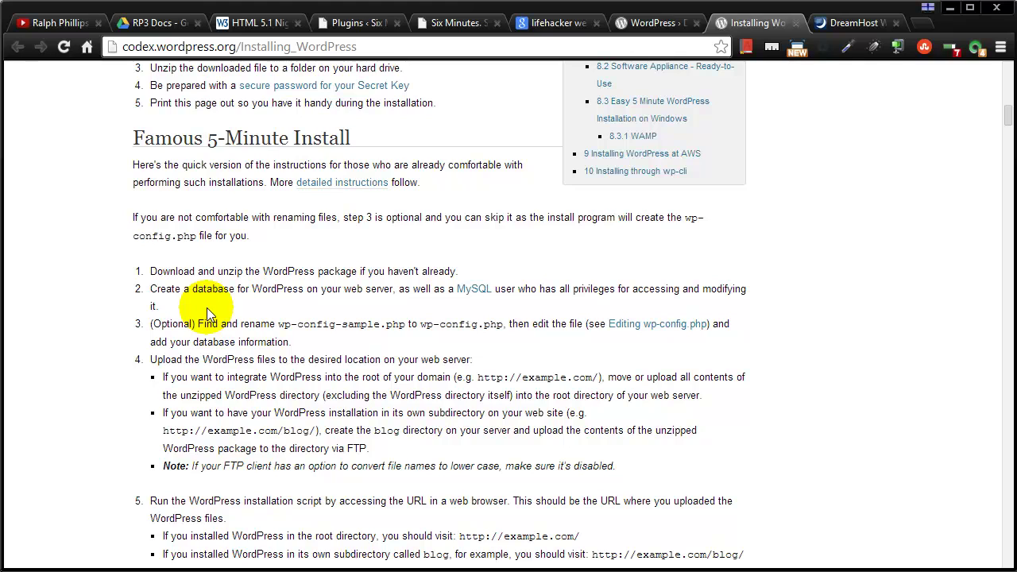
left_click_drag(151, 289, 319, 288)
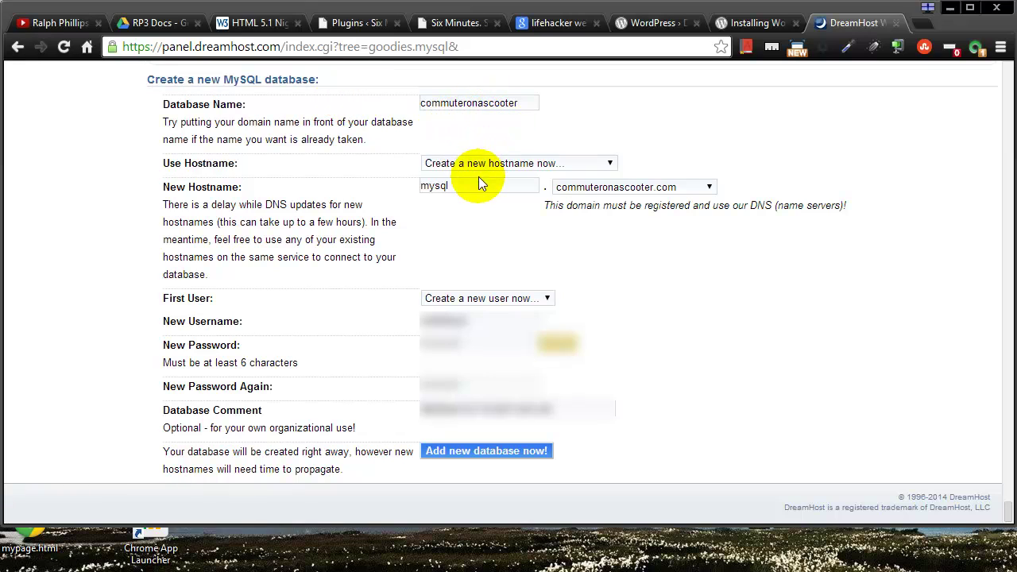
left_click(486, 452)
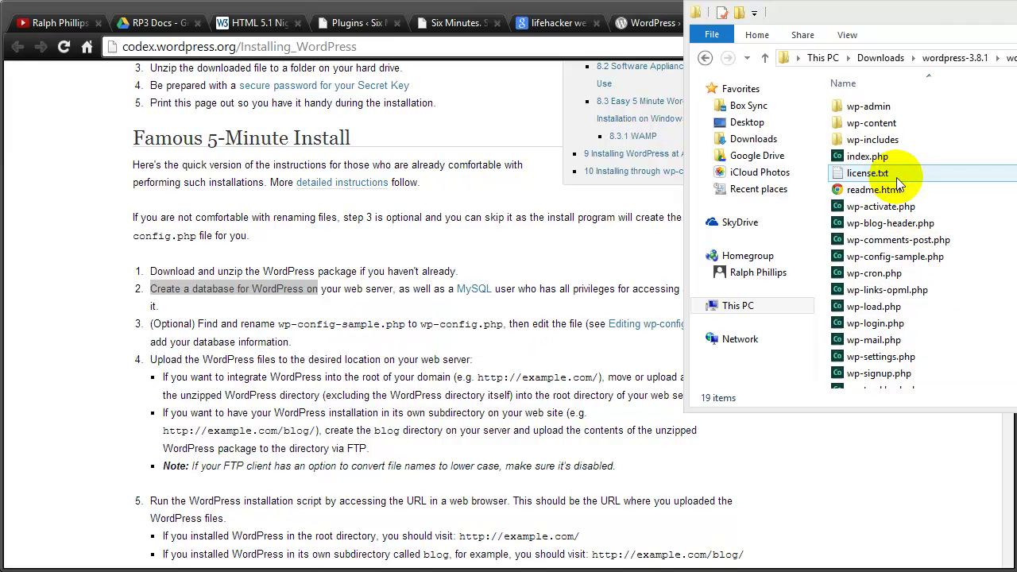
Open wp-config-sample.php from the extracted wordpress folder in Notepad++, in a non-maximized window.
left_click(890, 257)
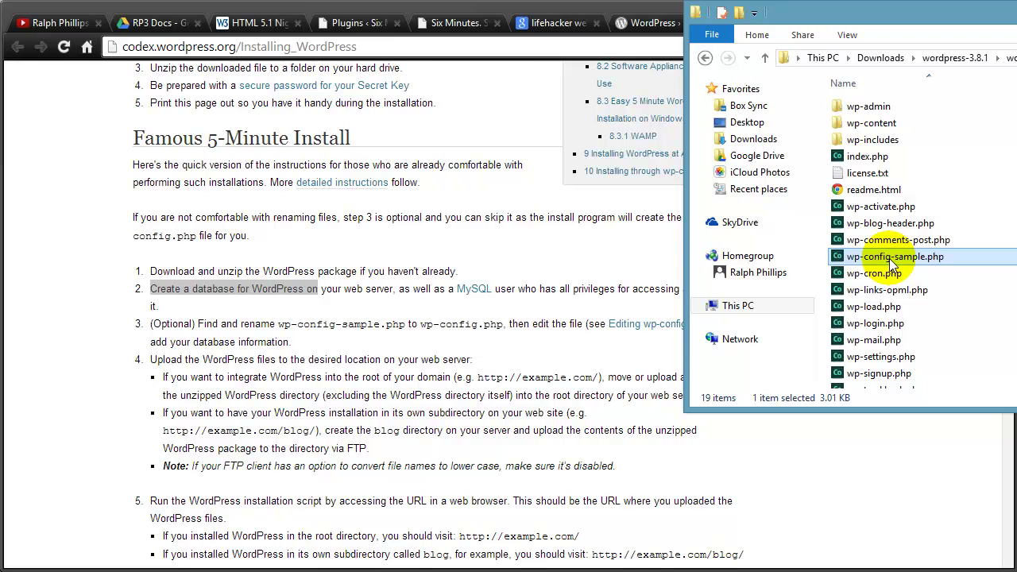
right_click(888, 262)
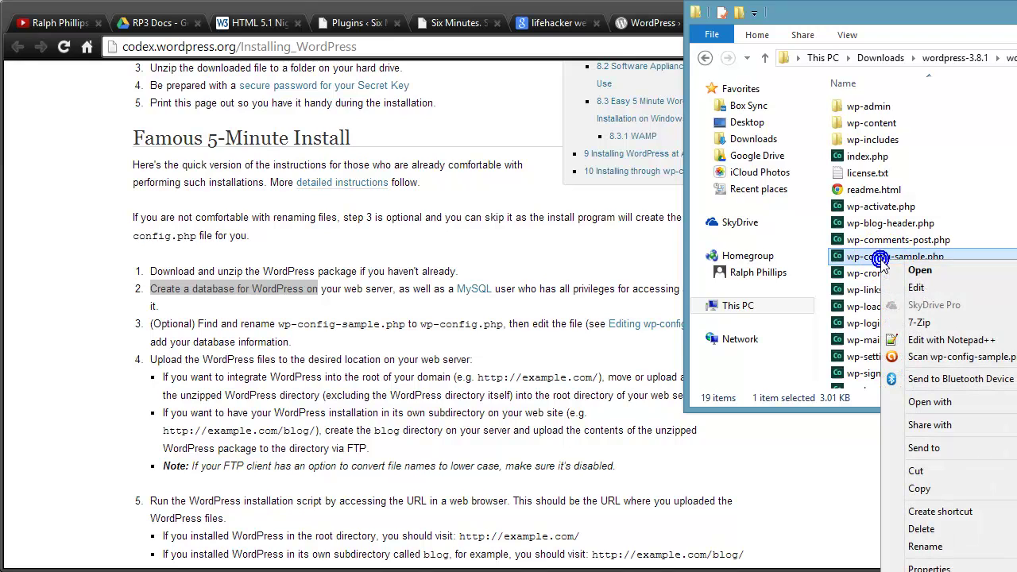
left_click(949, 343)
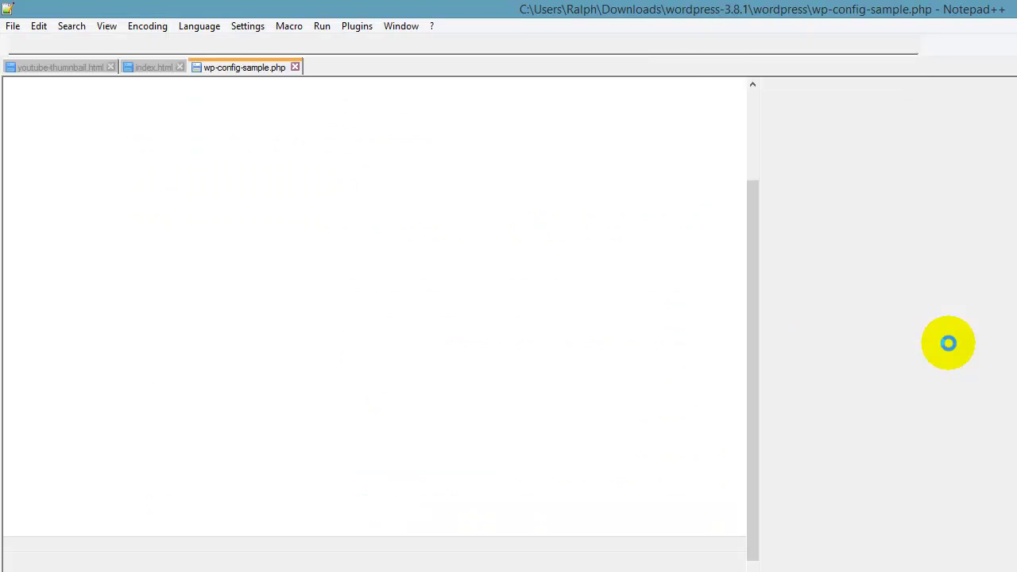
key("super+Down")
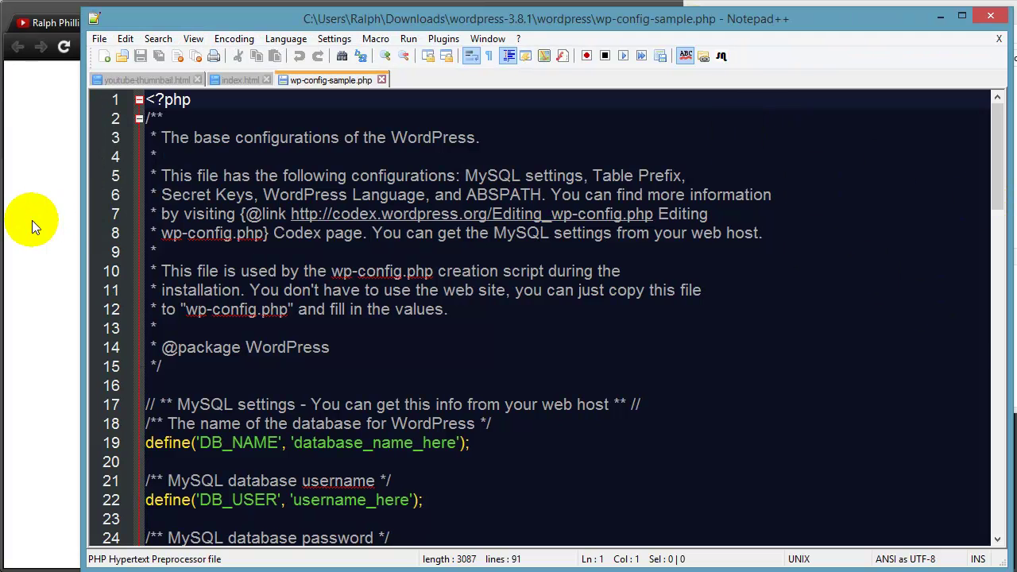
Set DB_NAME to commuteronascooter and fill in the database username, database password and MySQL hostname in wp-config-sample.php.
scroll(779, 370, "down", 5)
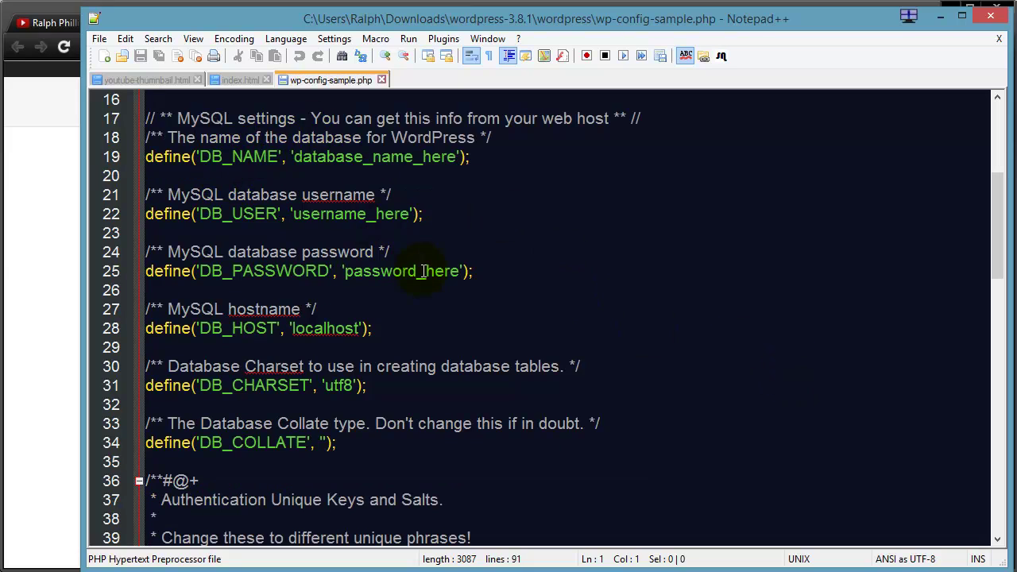
left_click_drag(995, 204, 972, 212)
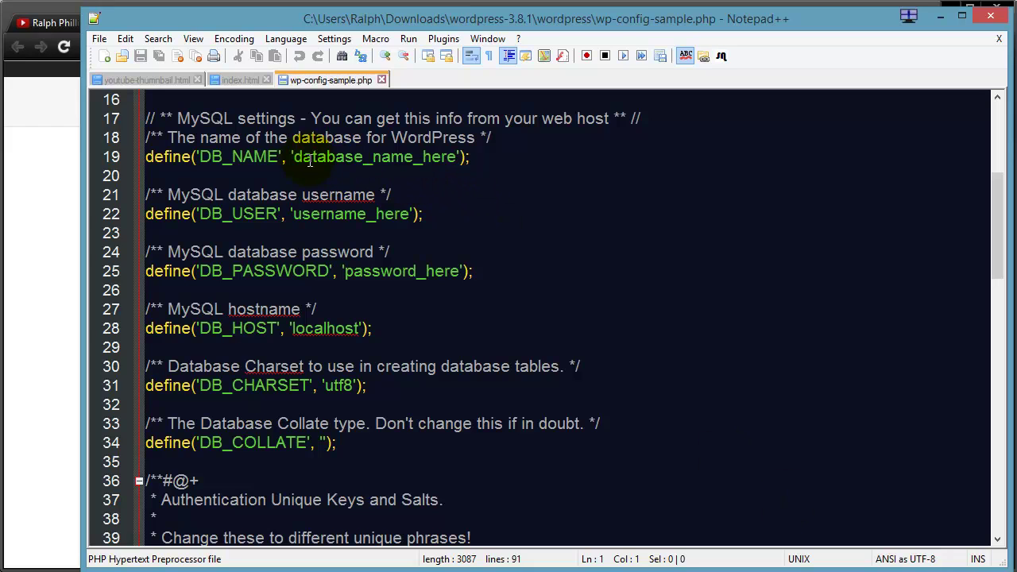
left_click_drag(292, 157, 458, 163)
left_click(371, 214)
left_click(369, 272)
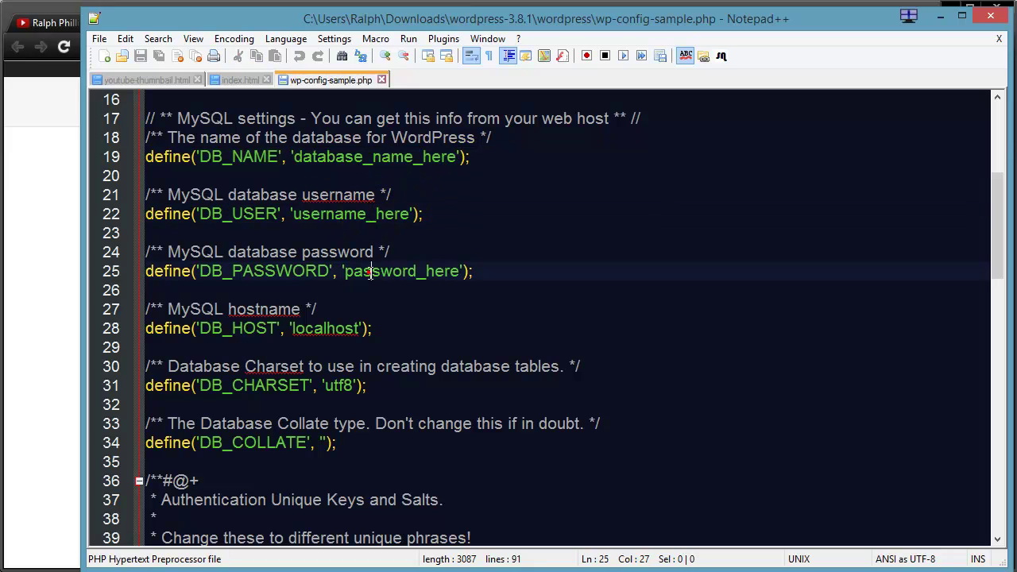
left_click(323, 328)
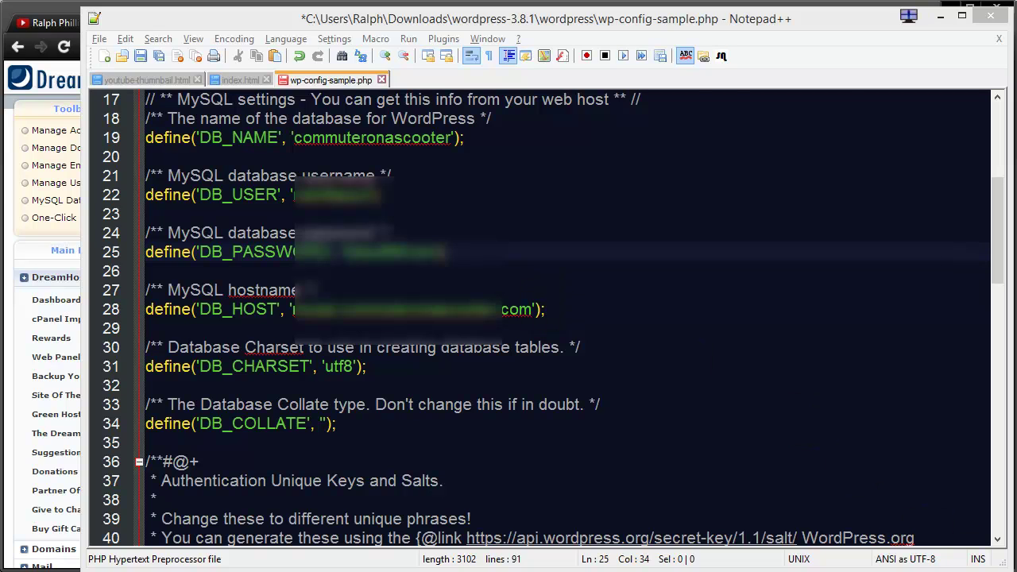
Replace the placeholder authentication keys and salts with a set generated by the WordPress.org secret-key service, and turn off word wrap.
scroll(776, 323, "down", 8)
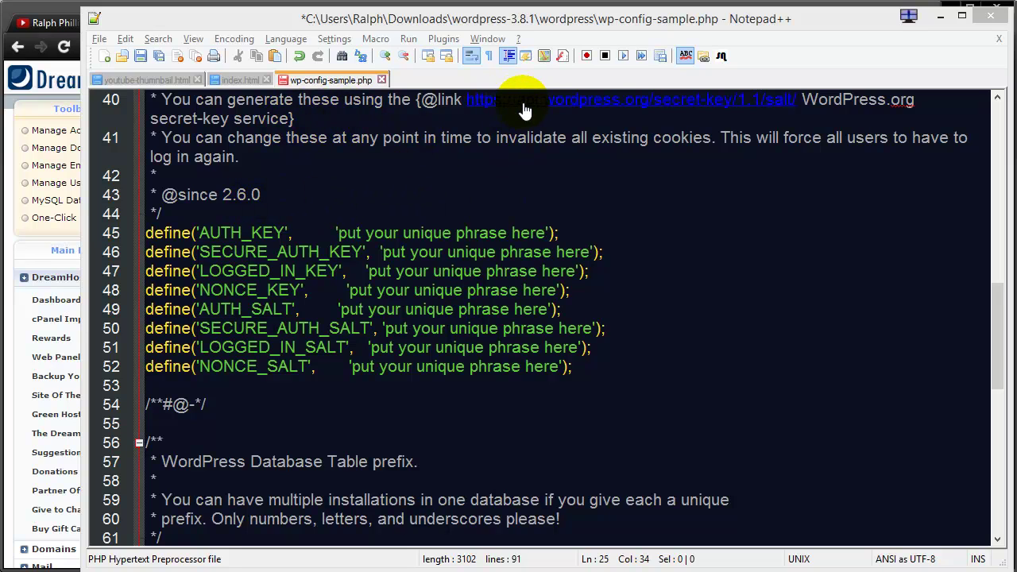
left_click(620, 107)
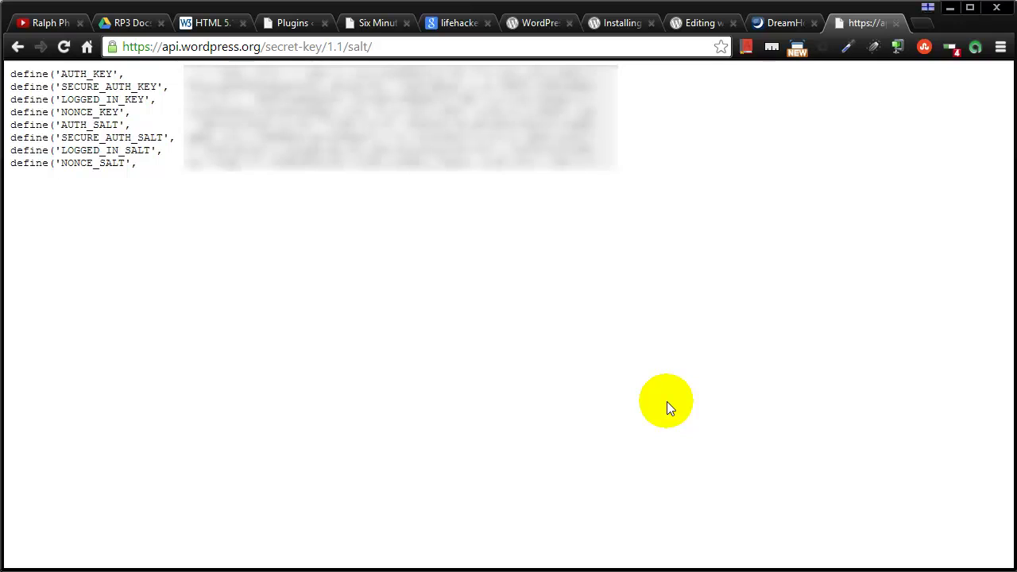
left_click_drag(11, 71, 635, 171)
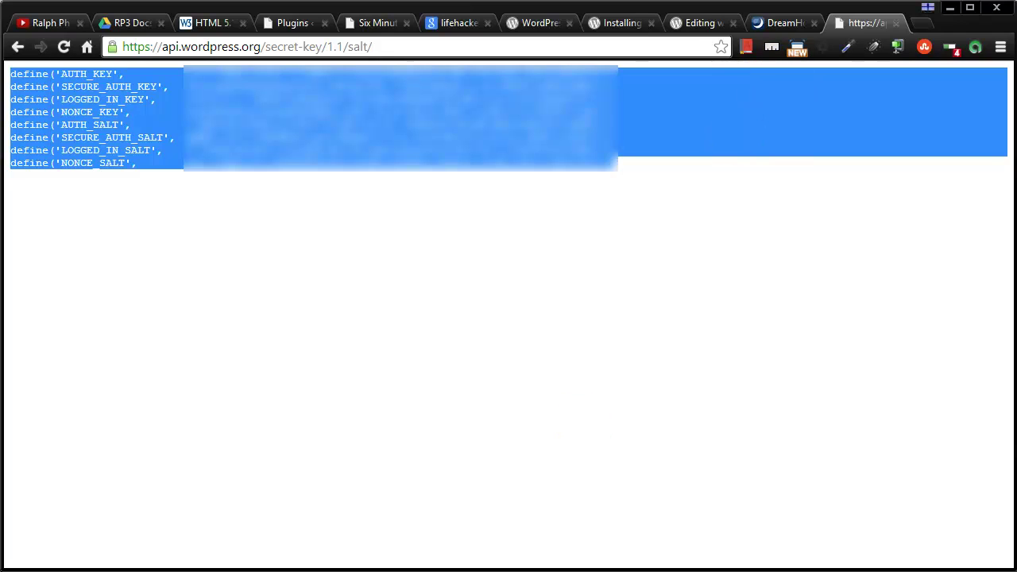
key("alt+Tab")
key("ctrl+v")
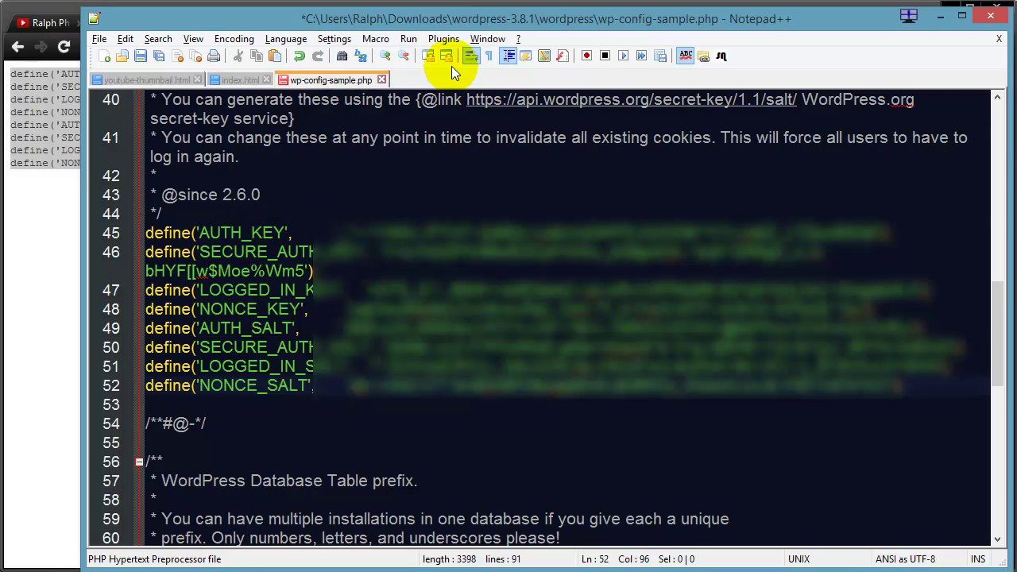
left_click(470, 56)
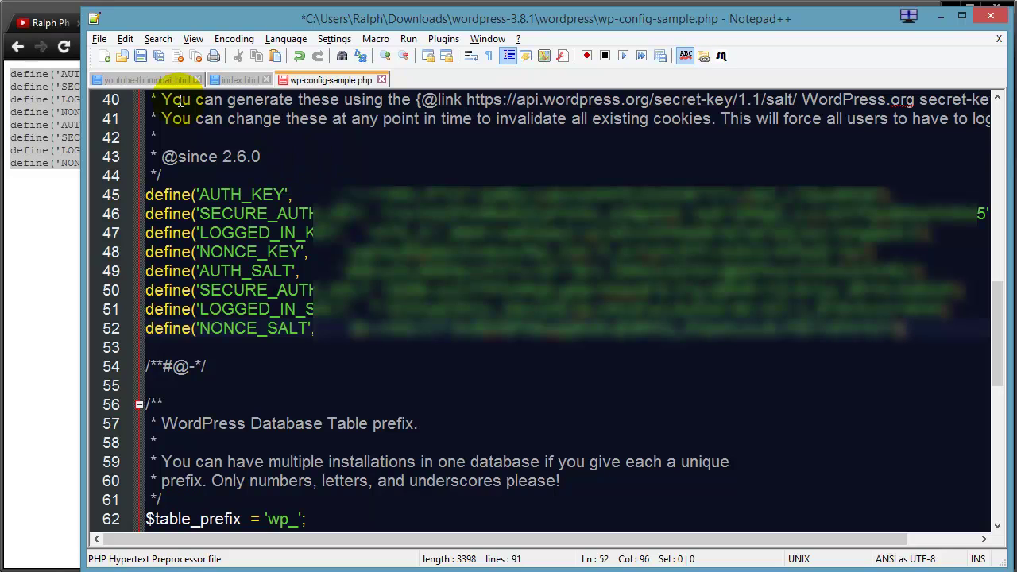
Save the edited configuration file as wp-config.php in the wordpress folder.
left_click(100, 38)
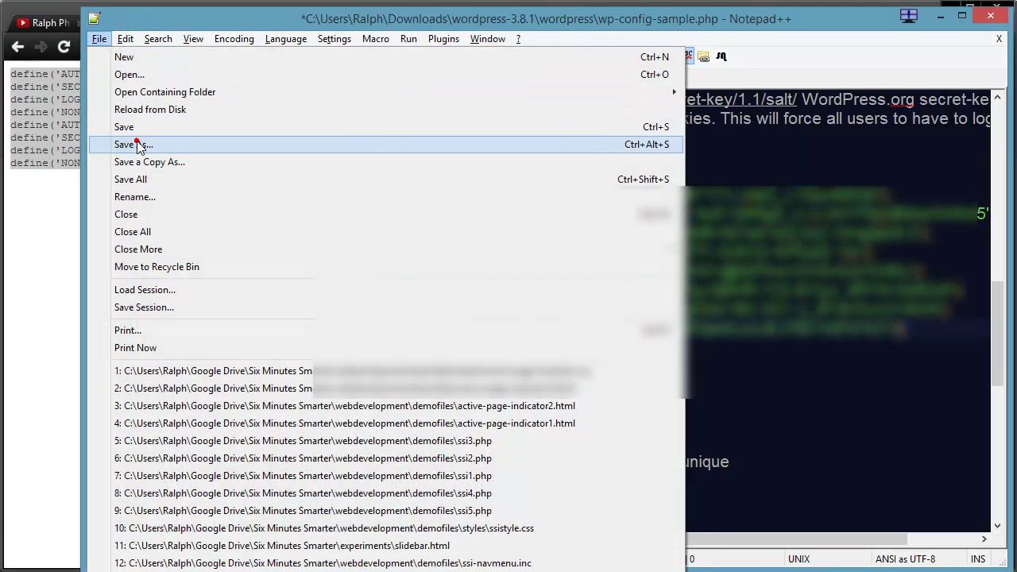
left_click(138, 145)
left_click(532, 430)
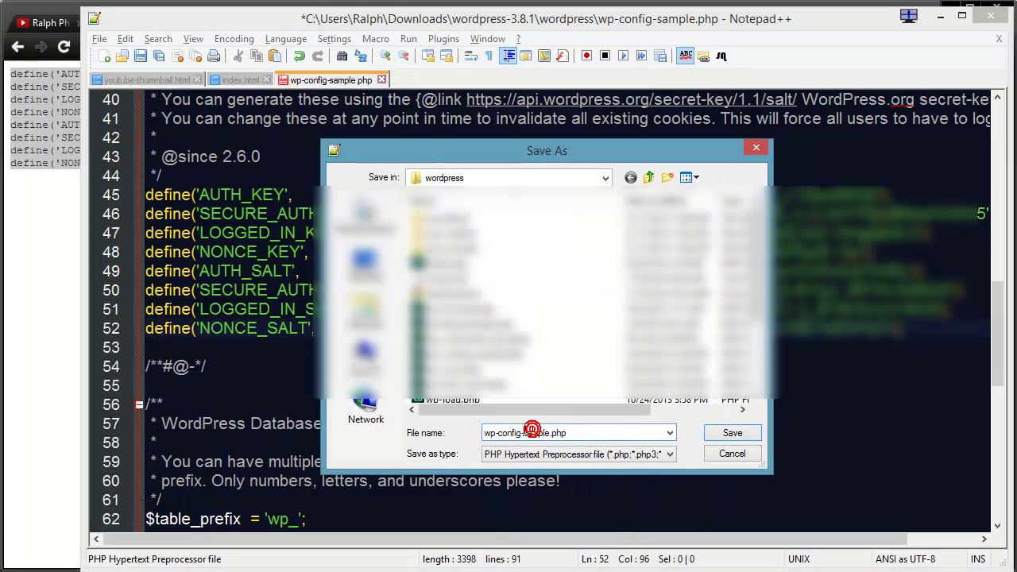
double_click(521, 430)
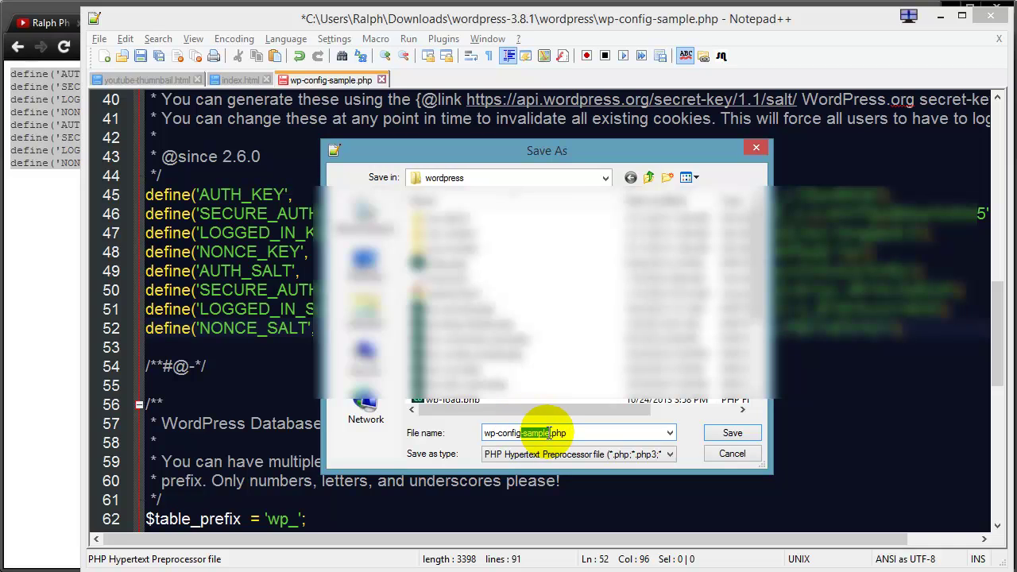
key("BackSpace")
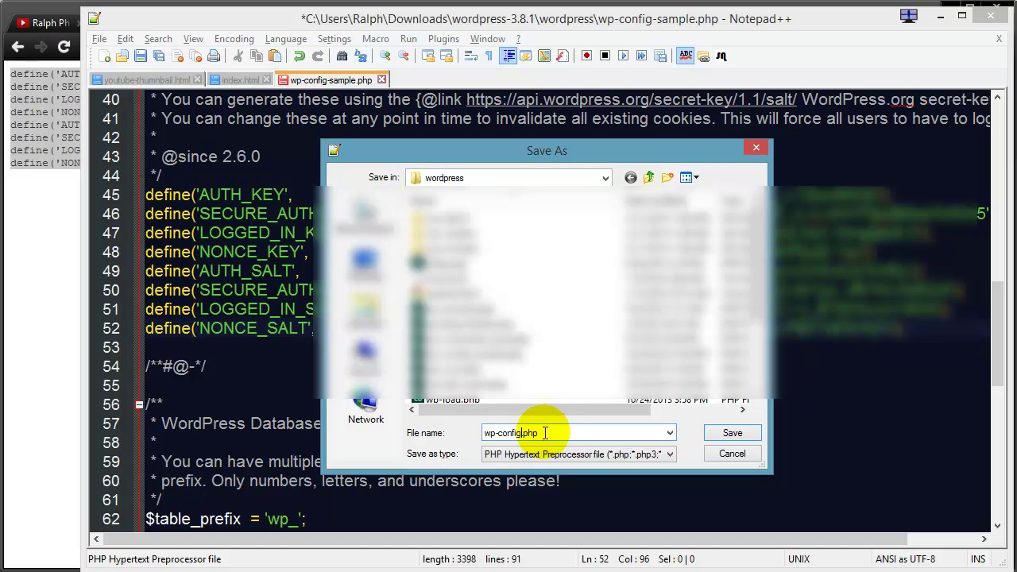
left_click(751, 433)
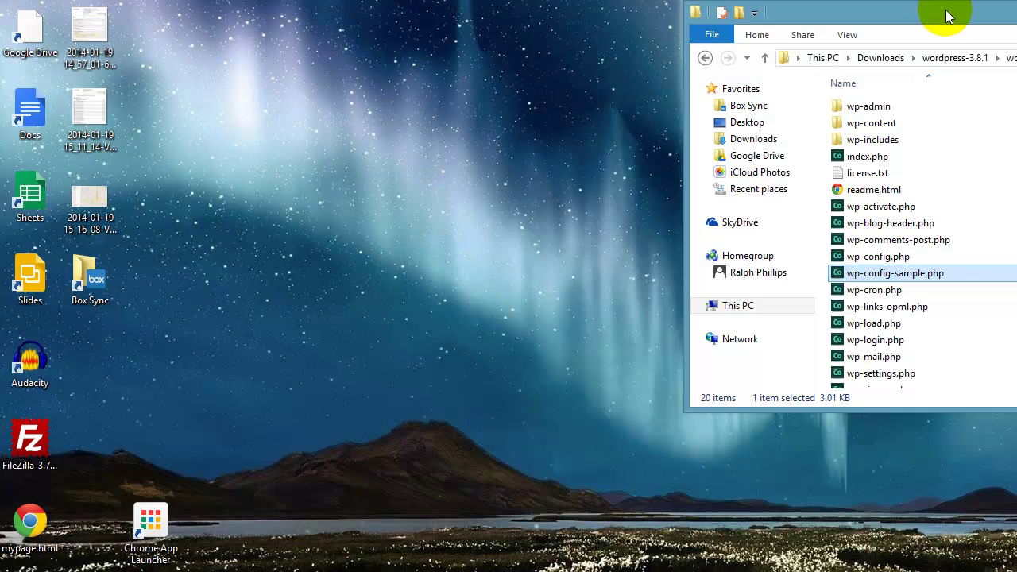
Bring the wordpress folder window fully into view and delete wp-config-sample.php from it.
left_click_drag(931, 11, 498, 19)
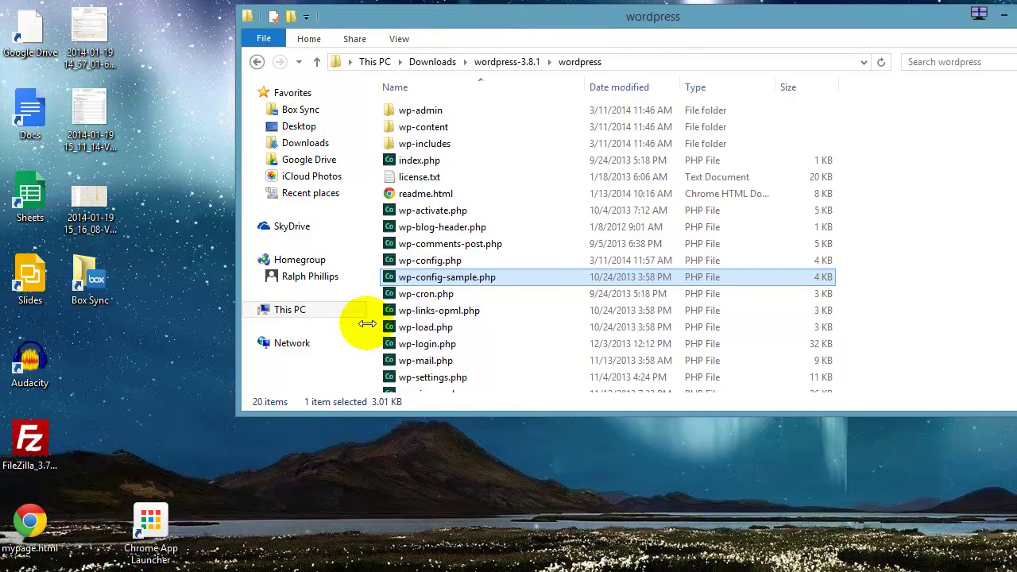
left_click(441, 277)
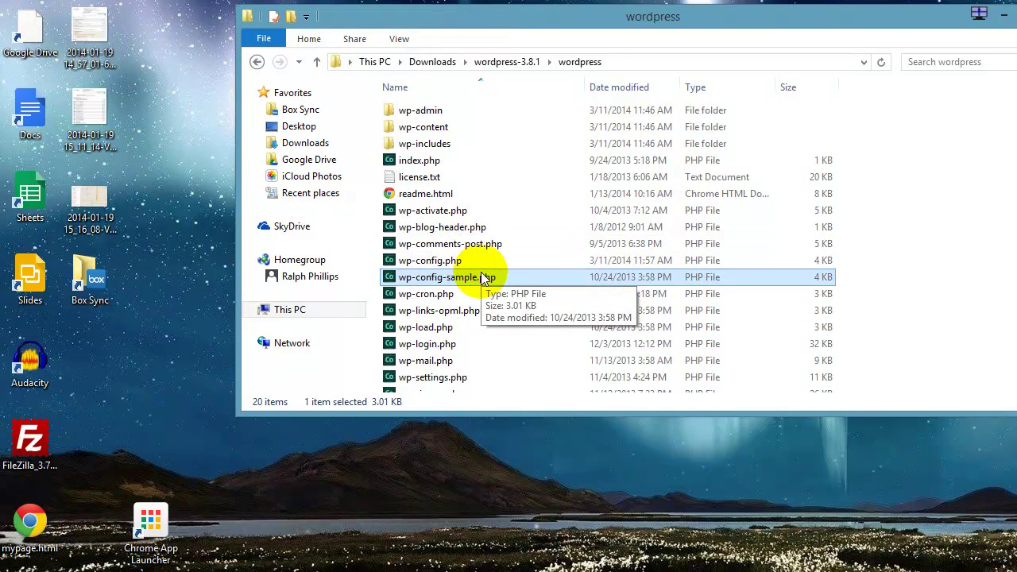
key("Delete")
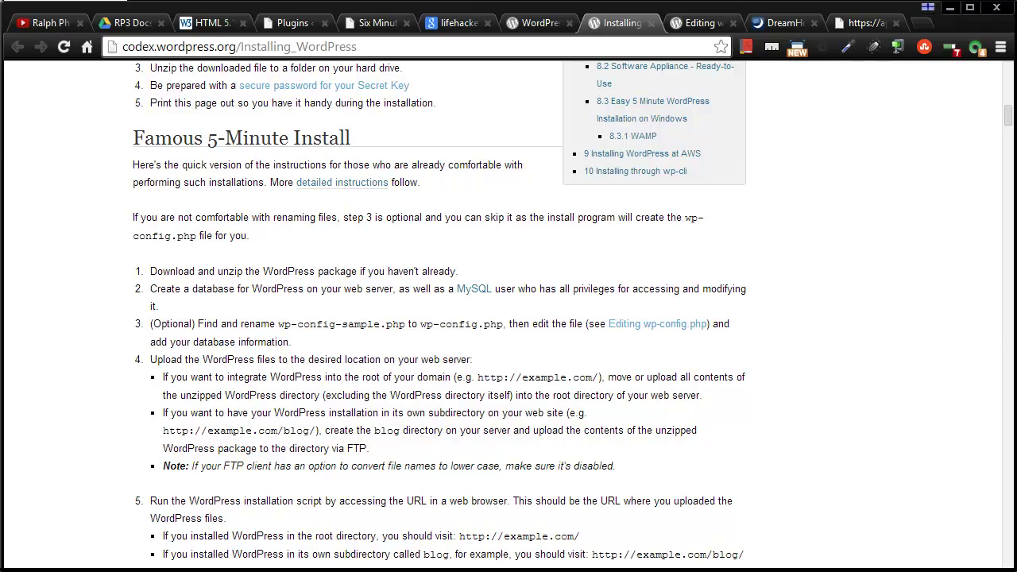
Switch to FileZilla, open the remote commuteronascooter.com folder, and return to the local wordpress folder in File Explorer.
key("alt+Tab")
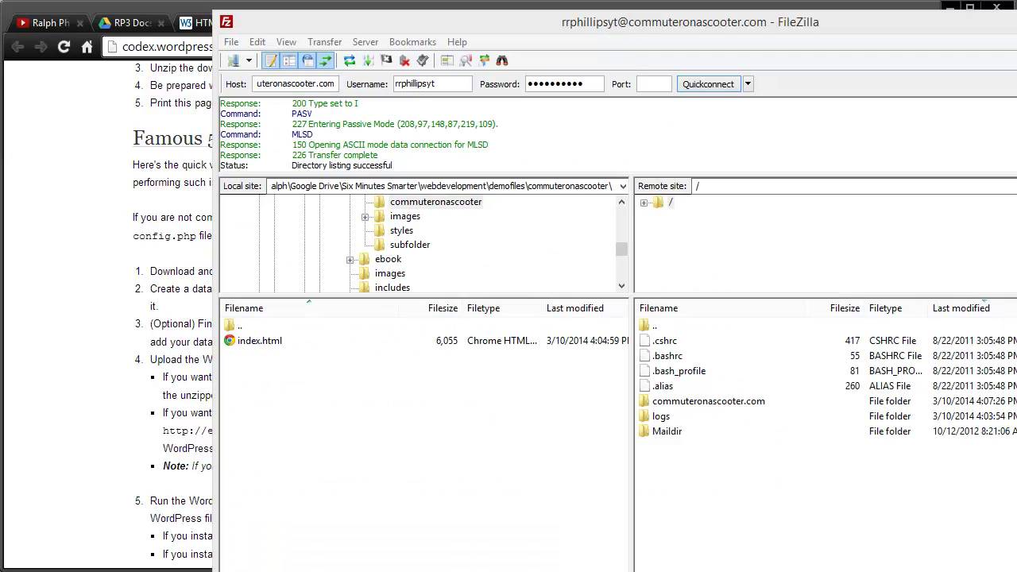
double_click(686, 400)
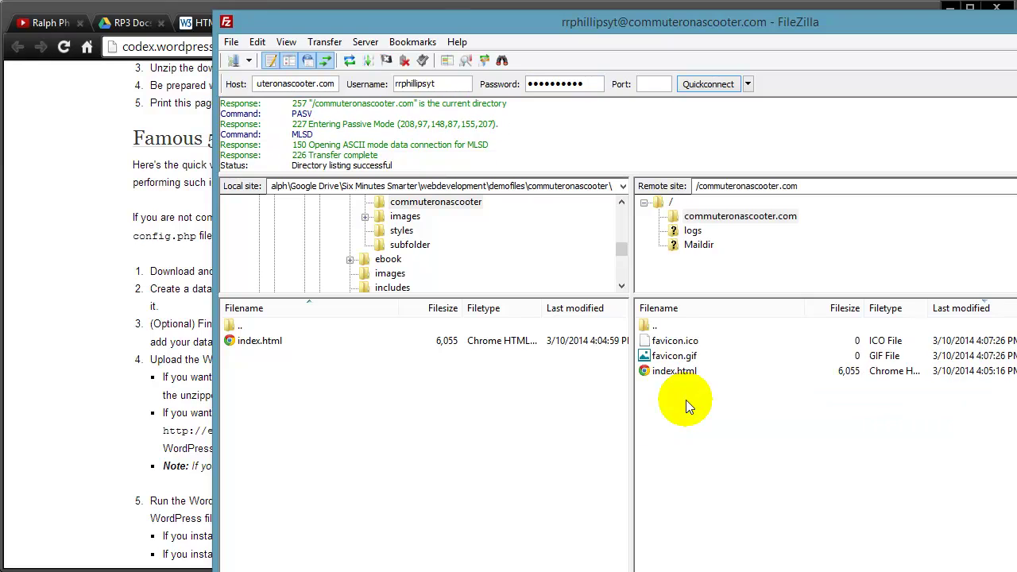
left_click(674, 356)
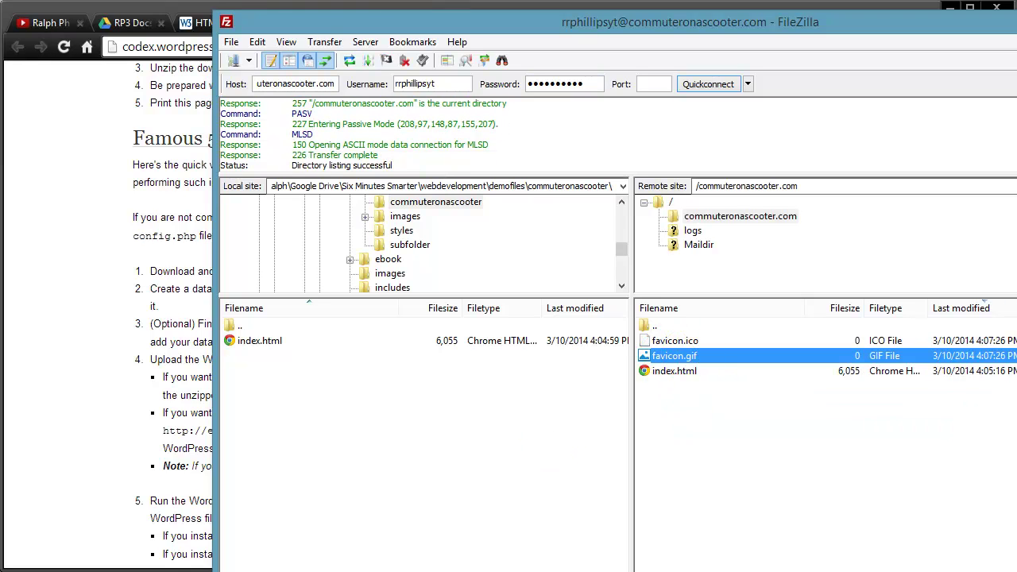
key("alt+Tab")
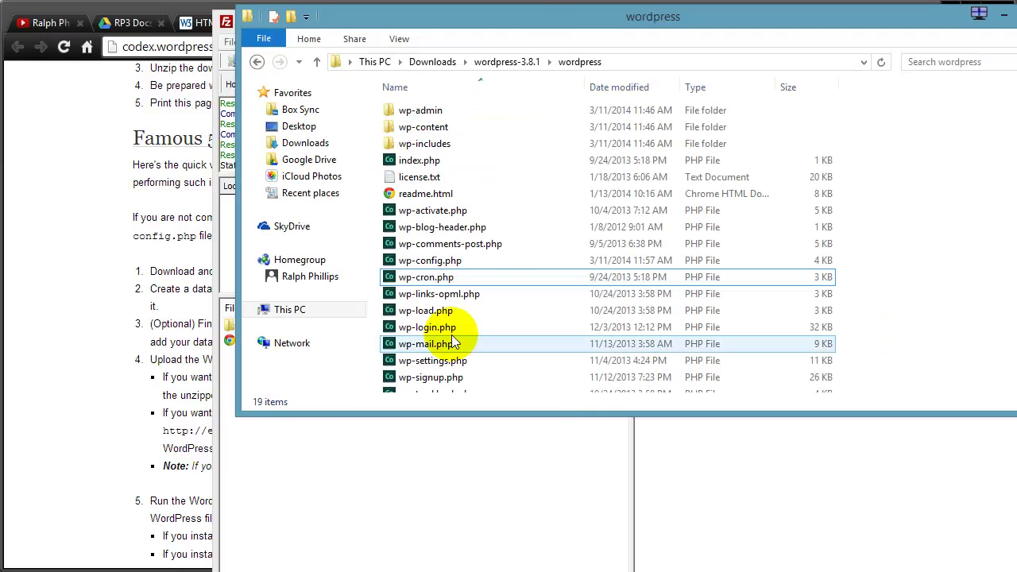
Place the local wordpress folder window beside FileZilla's remote file list and upload everything from wp-admin through xmlrpc.php to the remote commuteronascooter.com folder.
mouse_move(533, 19)
left_mouse_down()
mouse_move(503, 33)
mouse_move(1016, 103)
mouse_move(999, 111)
mouse_move(422, 18)
mouse_move(50, 31)
mouse_move(132, 27)
mouse_move(166, 73)
mouse_move(1, 47)
left_mouse_up()
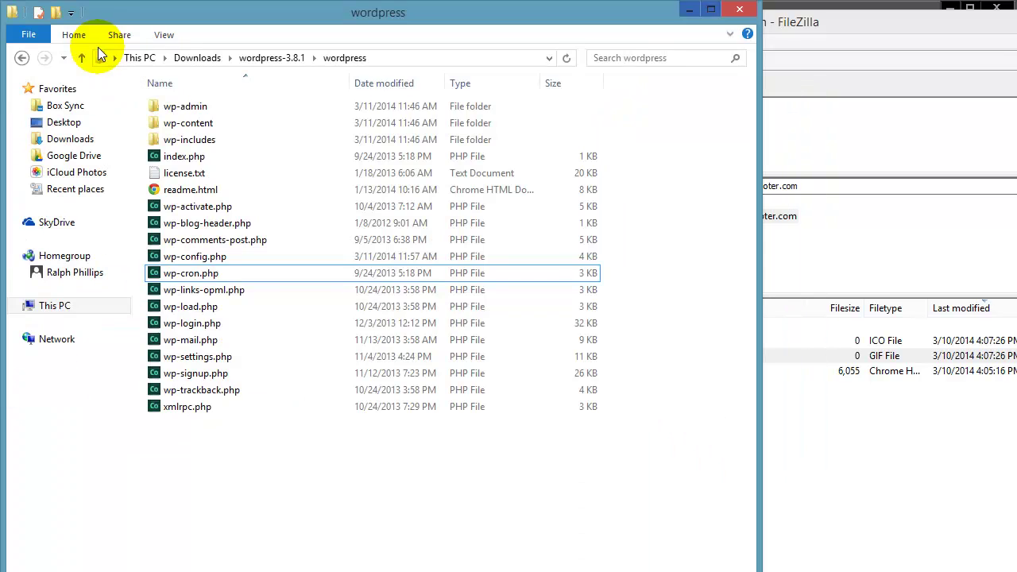
left_click_drag(759, 440, 605, 426)
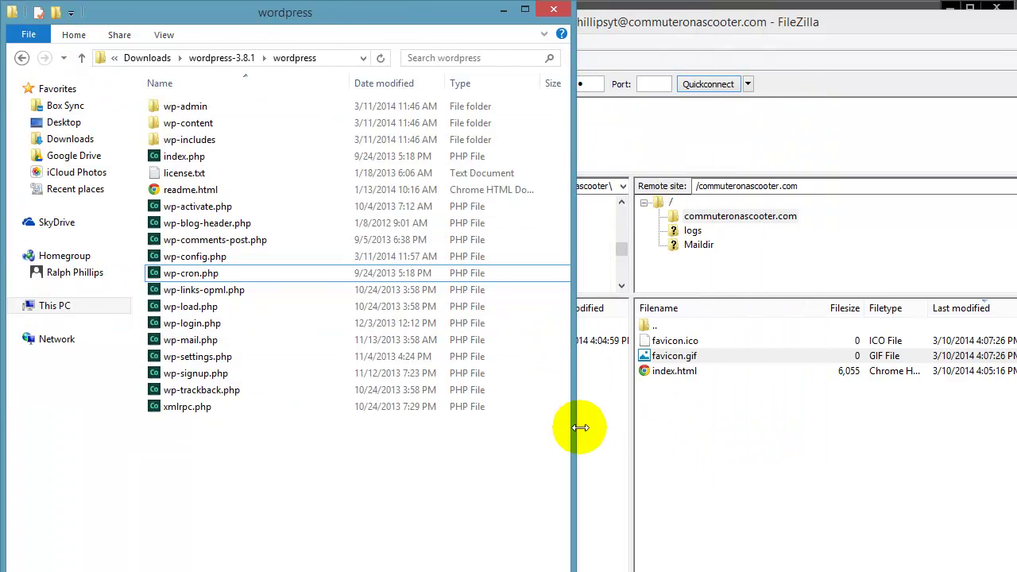
left_click(188, 106)
left_click(190, 412, "ctrl")
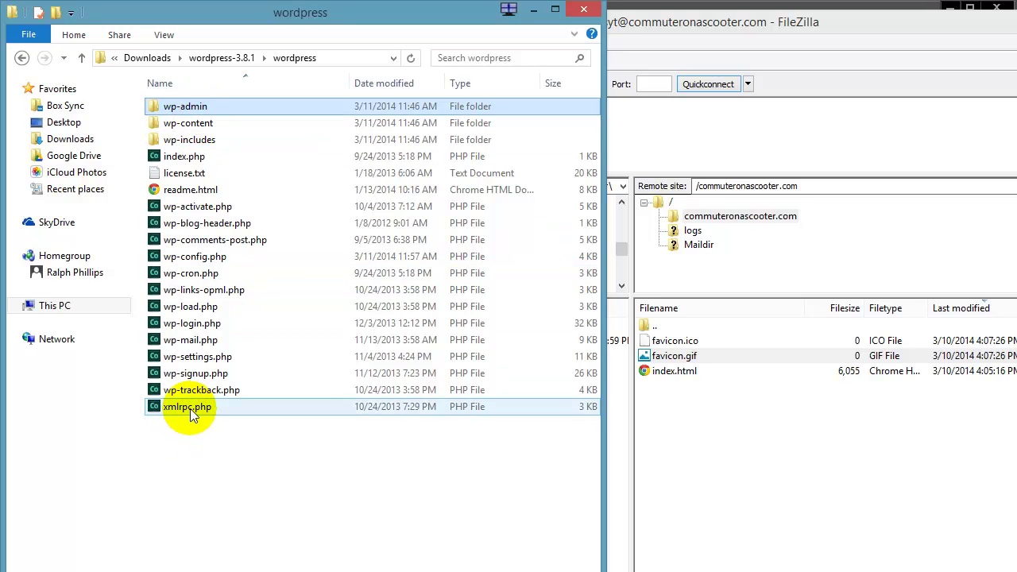
left_click(190, 409, "shift")
left_click_drag(195, 291, 763, 479)
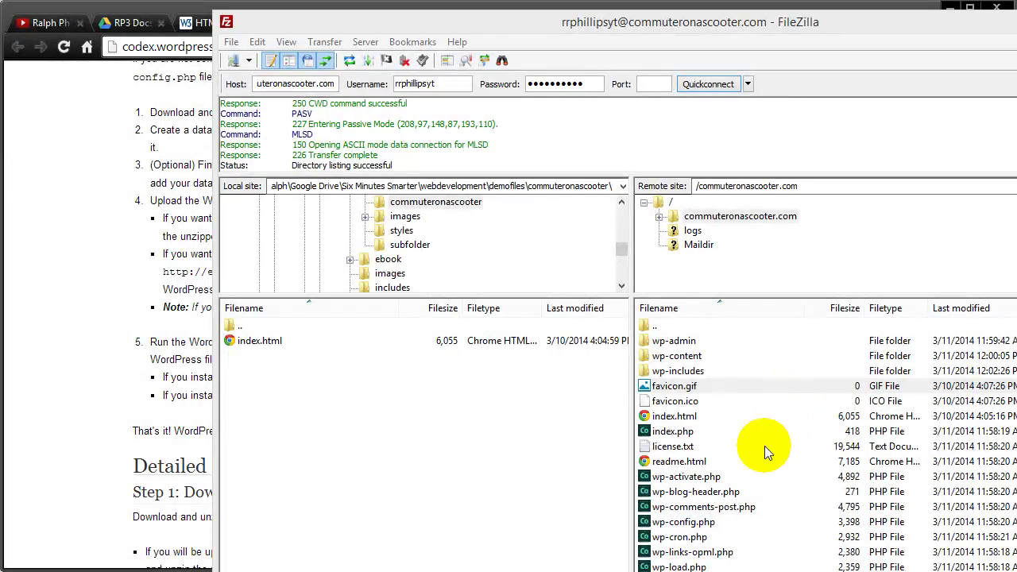
Switch to Chrome and load commuteronascooter.com in a new tab.
left_click(176, 355)
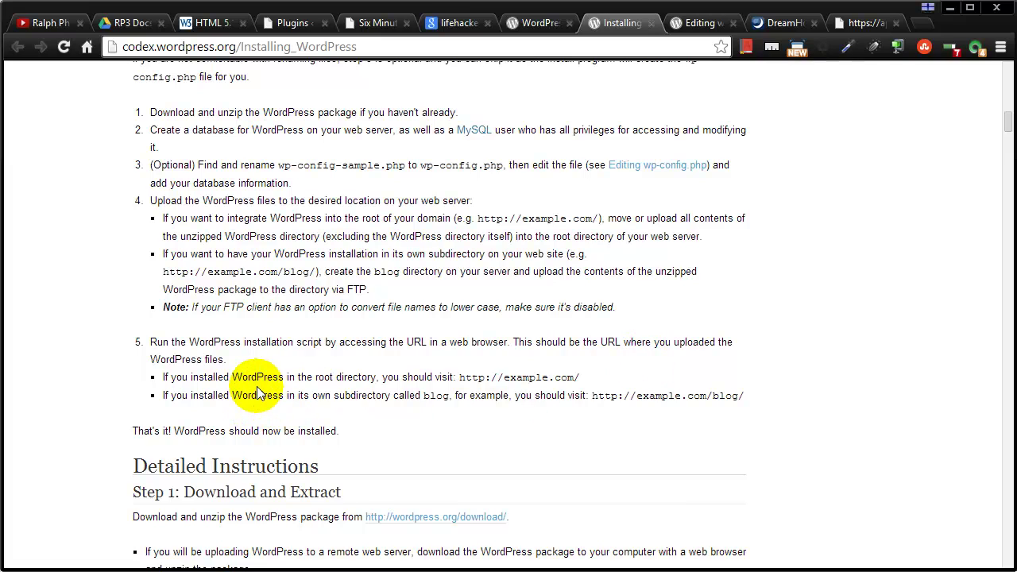
left_click(921, 23)
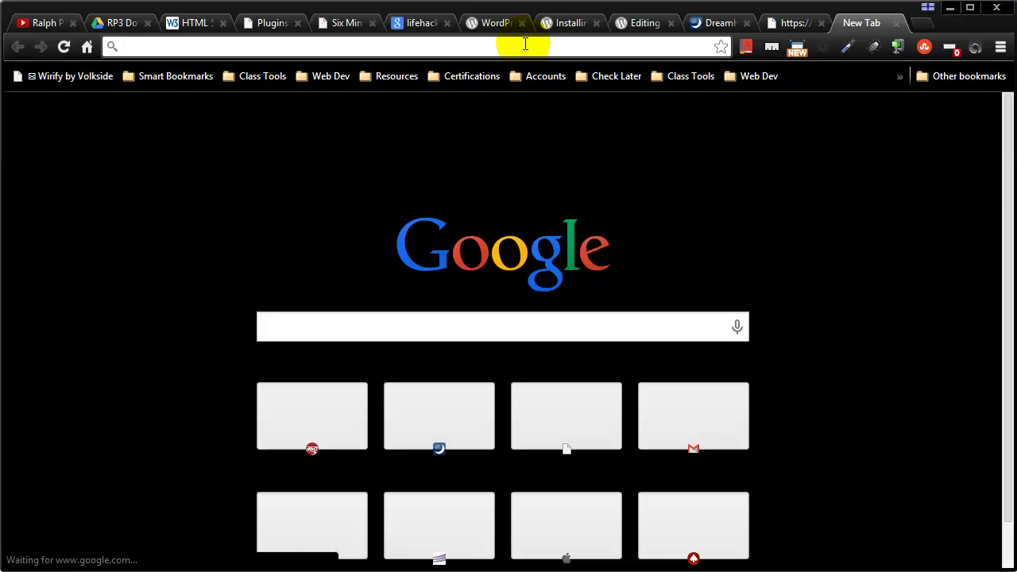
type("commuteronascooter.com")
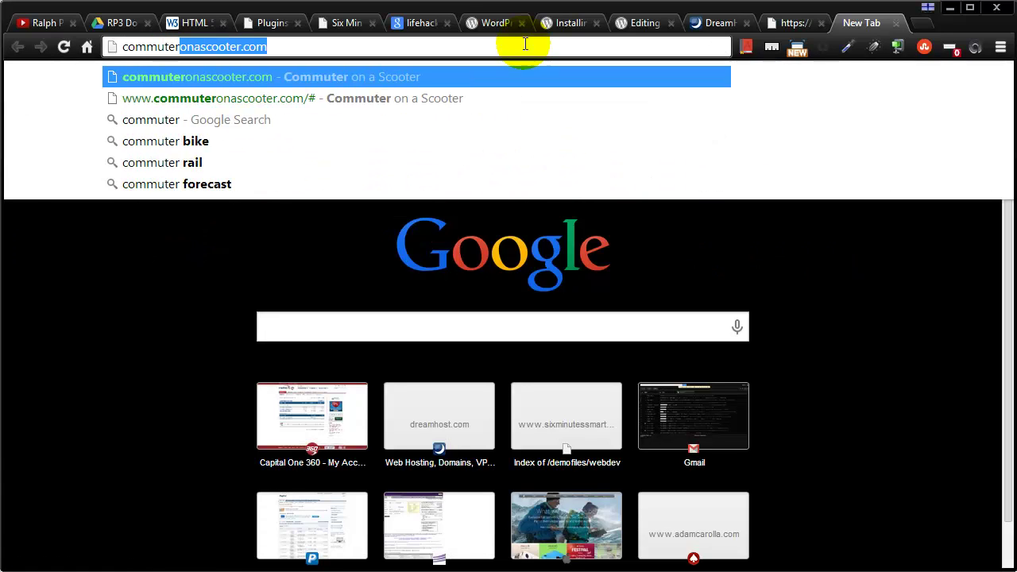
key("Return")
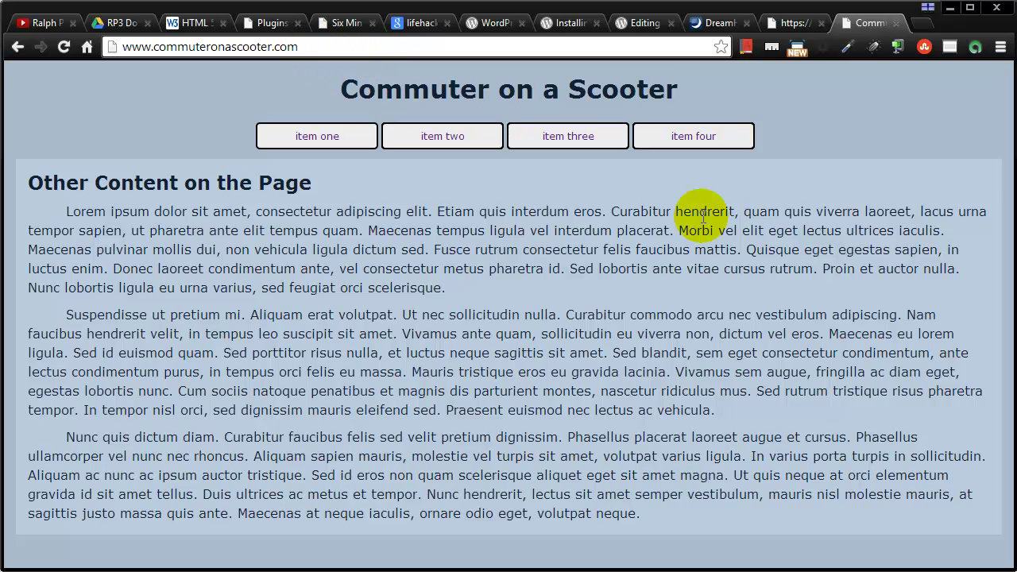
Switch to FileZilla, go up from the themes folder to the remote commuteronascooter.com folder, and delete index.html from the server.
key("alt+Tab")
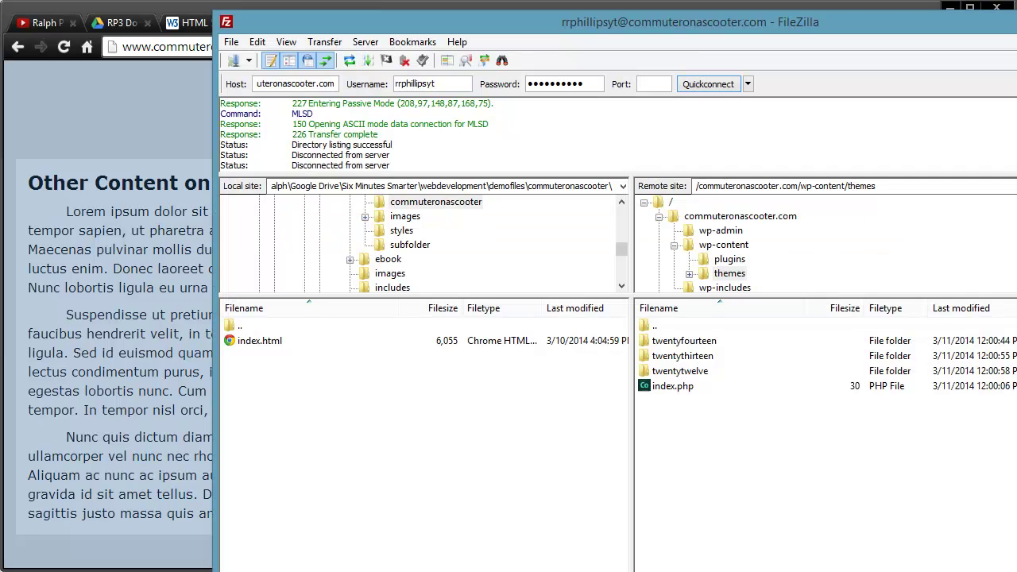
double_click(656, 326)
double_click(658, 326)
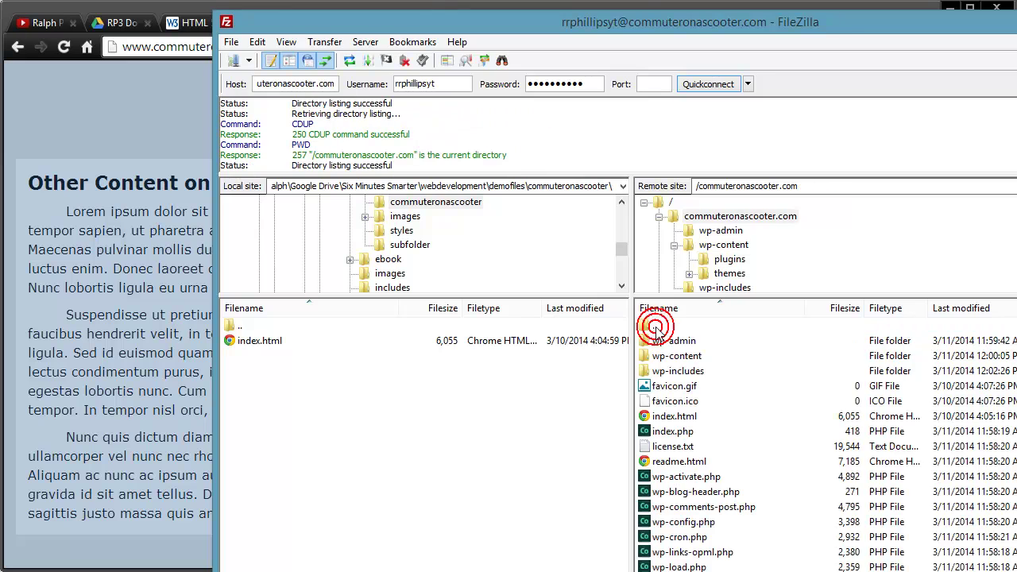
scroll(742, 444, "down", 2)
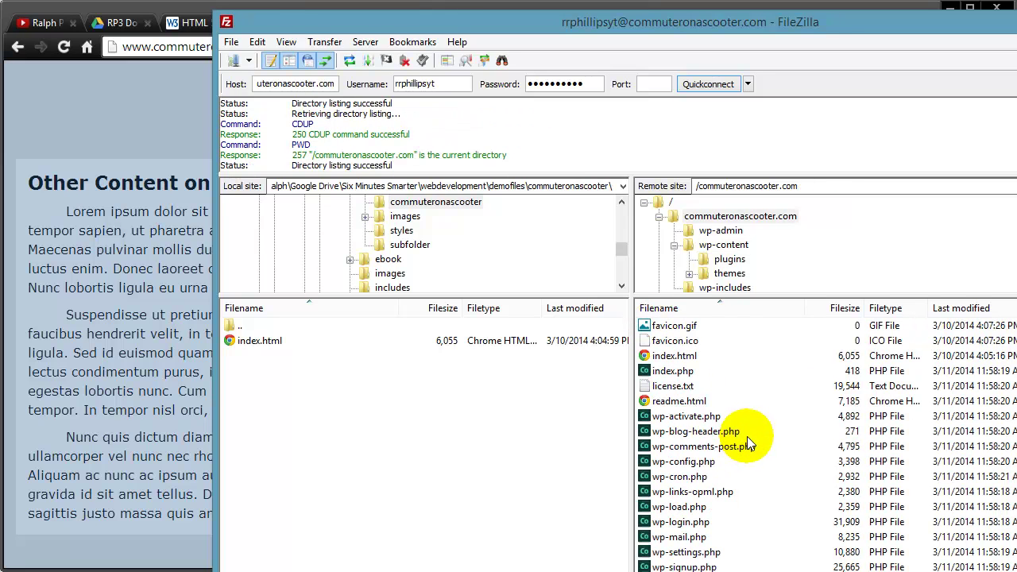
left_click(672, 358)
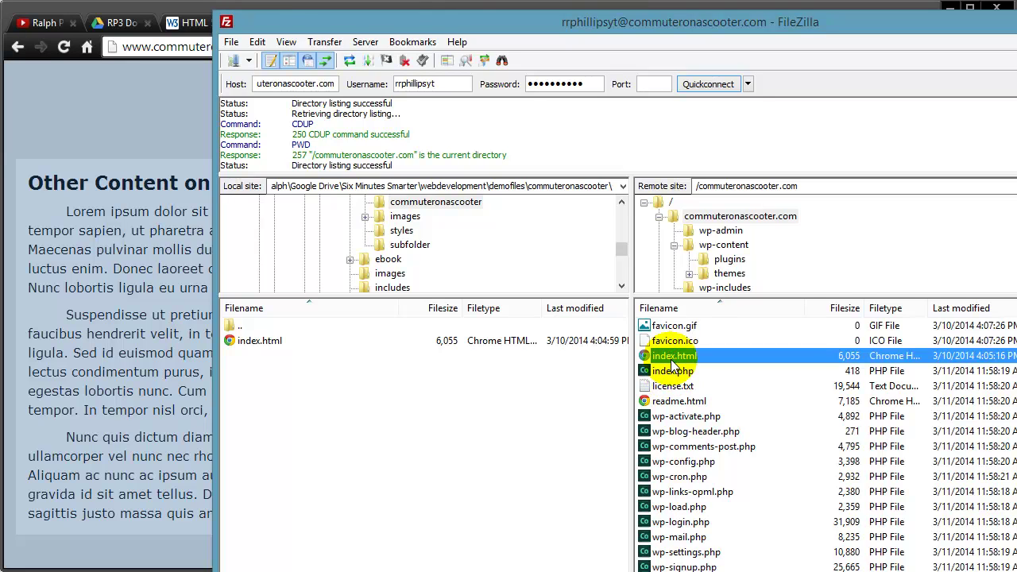
key("Delete")
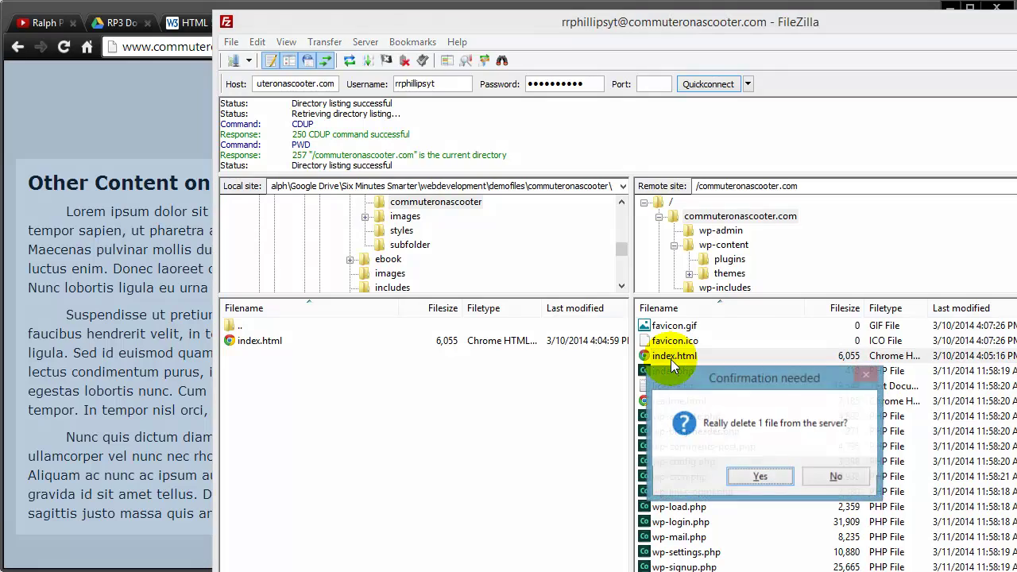
left_click(760, 480)
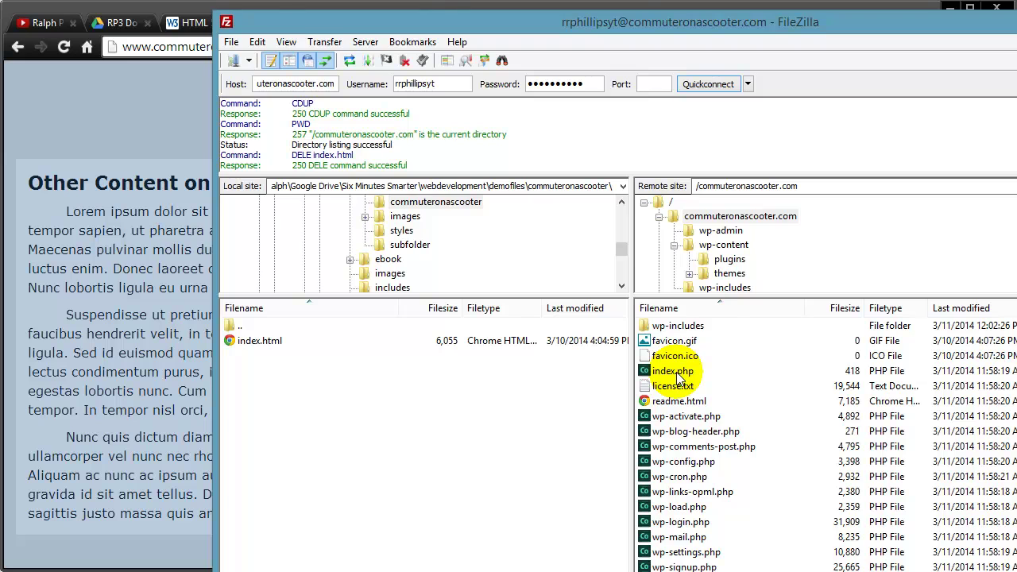
left_click(168, 105)
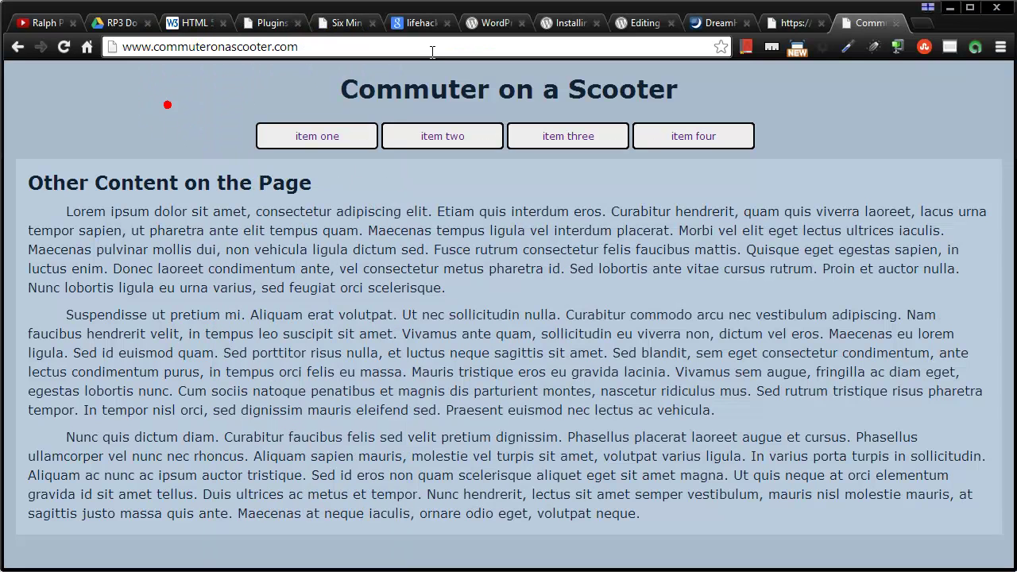
left_click(366, 45)
left_click(64, 46)
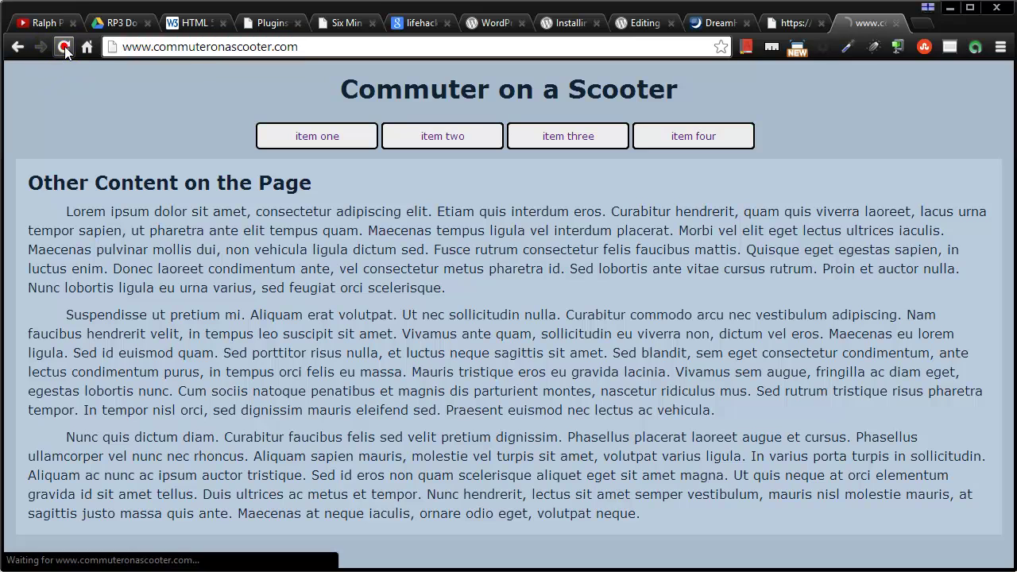